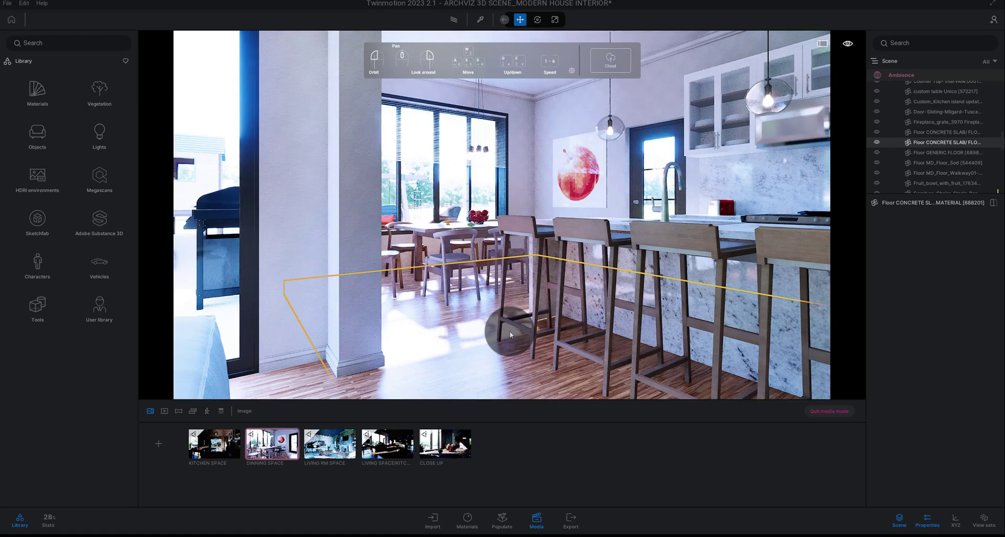
Step: Walk forward past the kitchen island and turn toward the dining table and window
key("w")
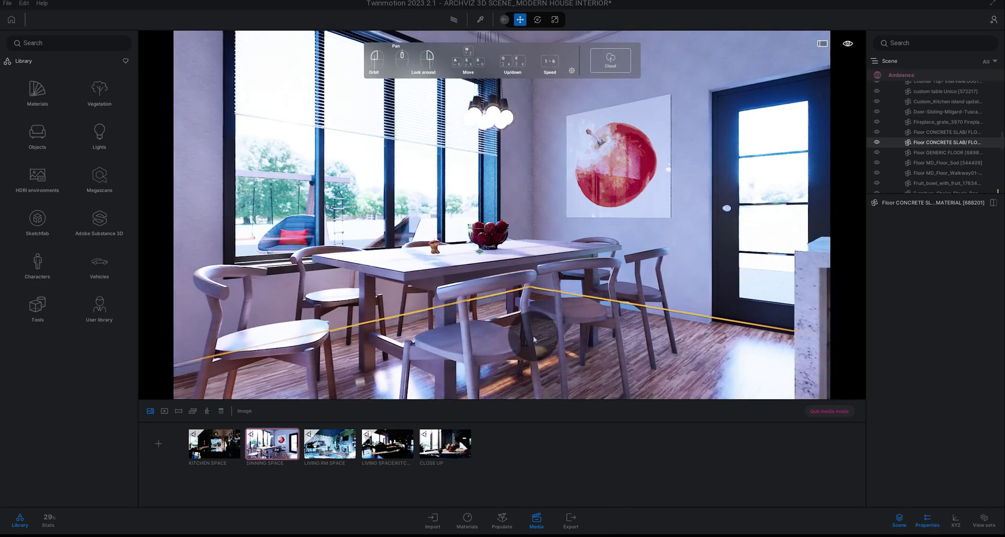
left_click_drag(533, 339, 541, 339)
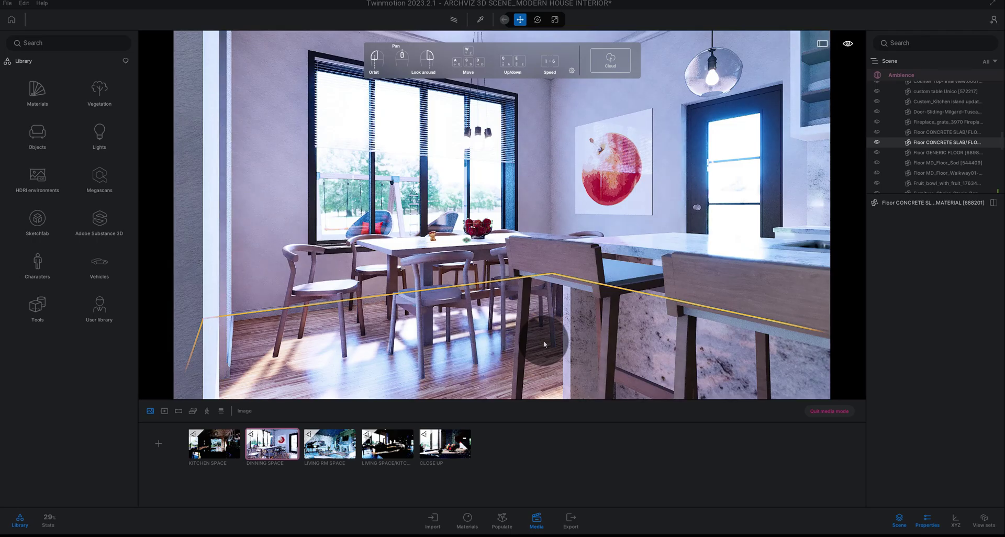
Step: Back away through the dining area and reposition the view around the kitchen island
key("s")
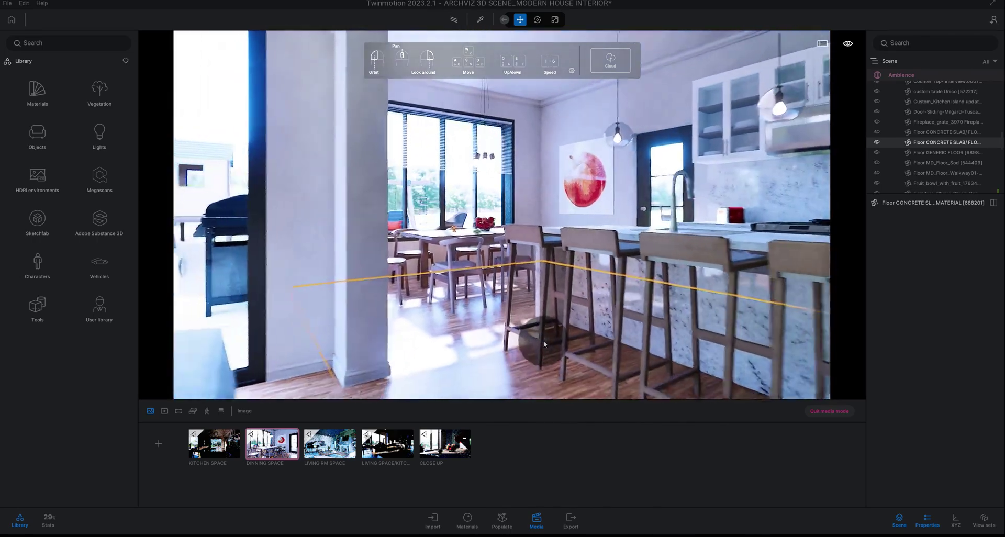
key("s")
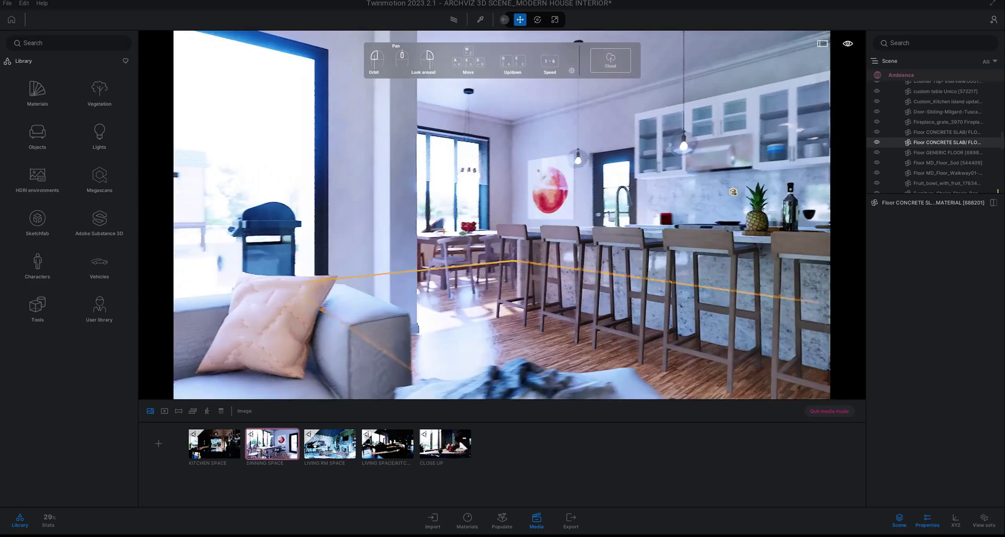
key("s")
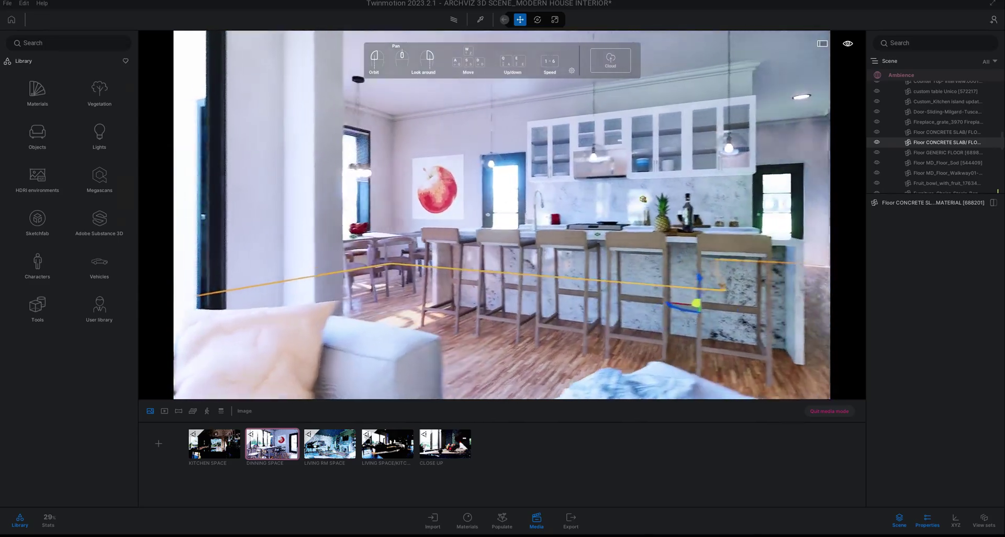
key("w")
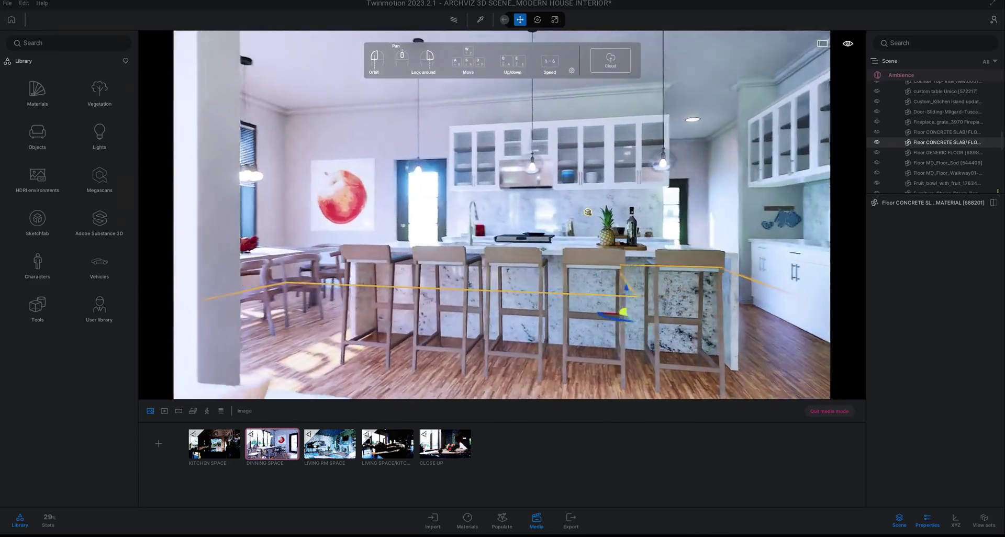
key("a")
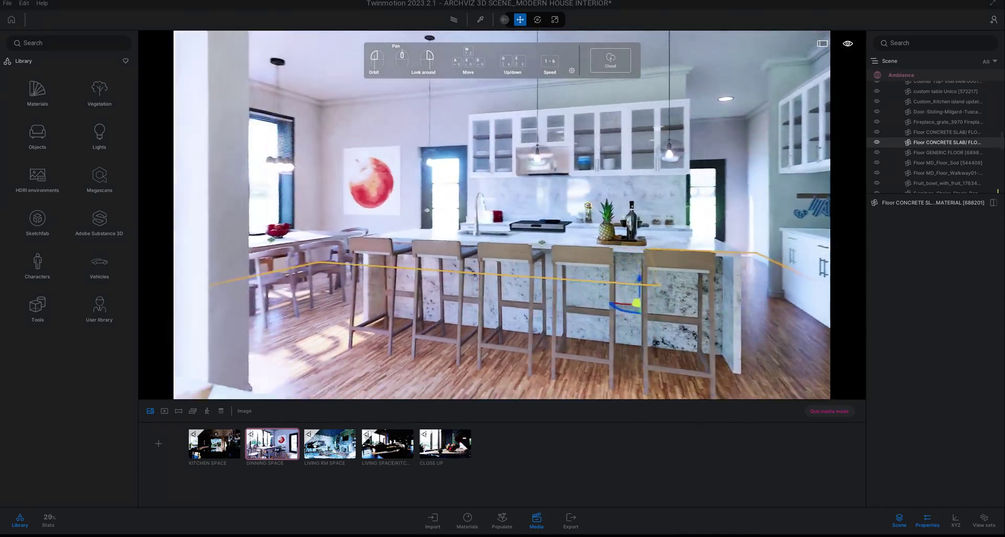
key("s")
key("s")
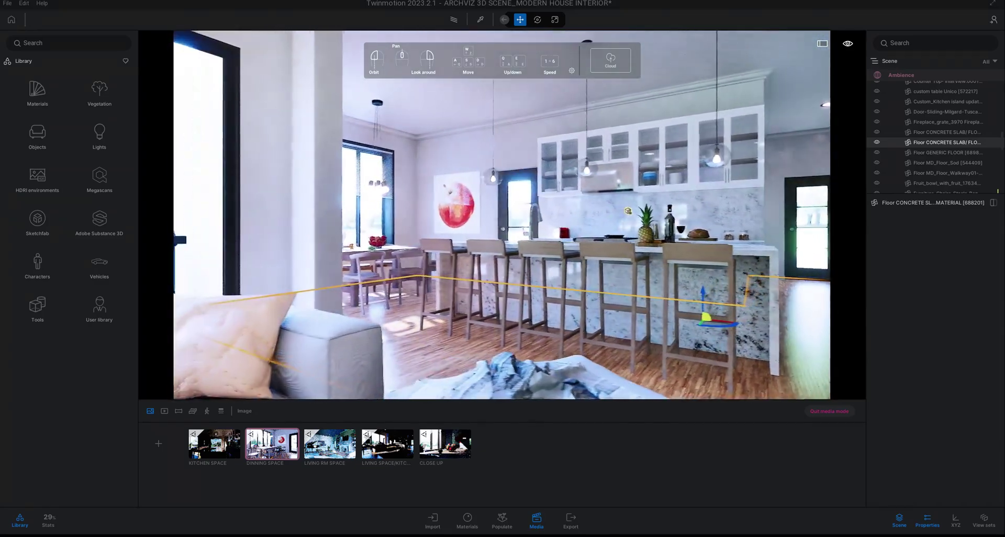
key("w")
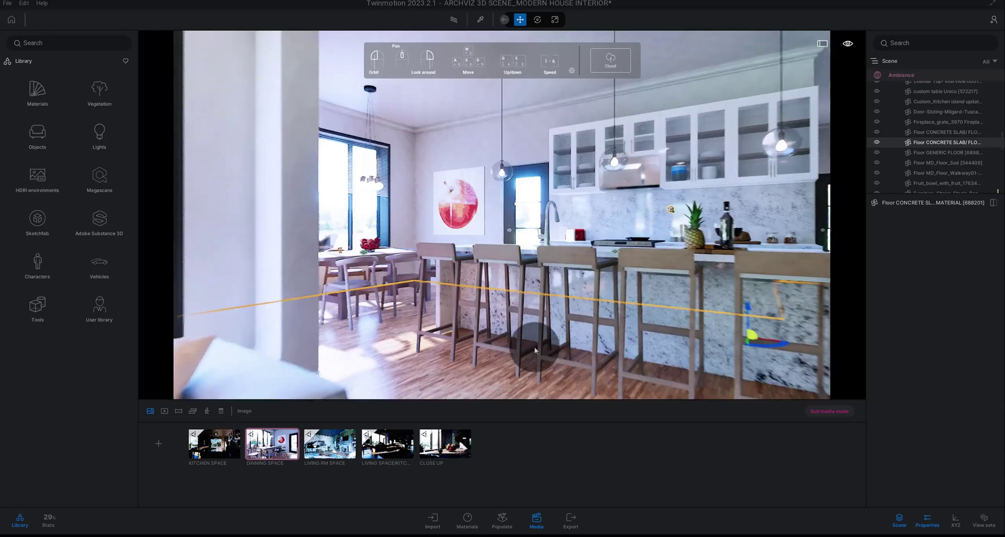
key("w")
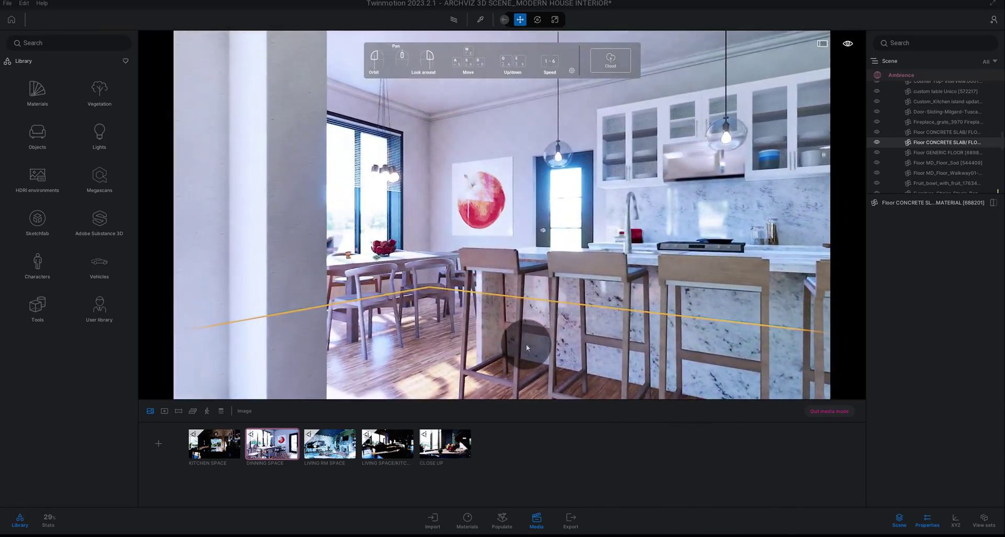
Step: Turn toward the dining table and dolly in to frame the chairs, window and apple painting
left_click_drag(526, 344, 473, 344)
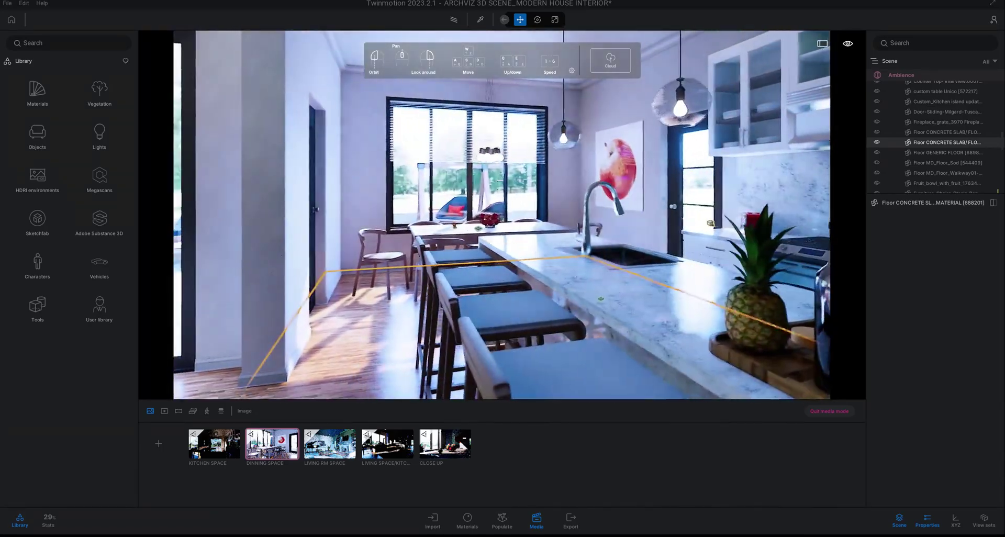
key("w")
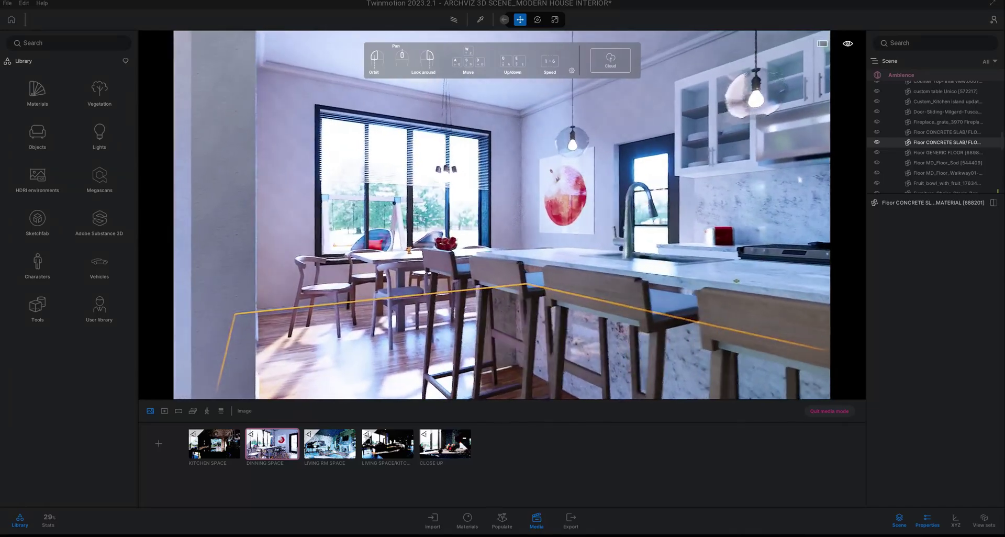
left_click_drag(470, 346, 455, 334)
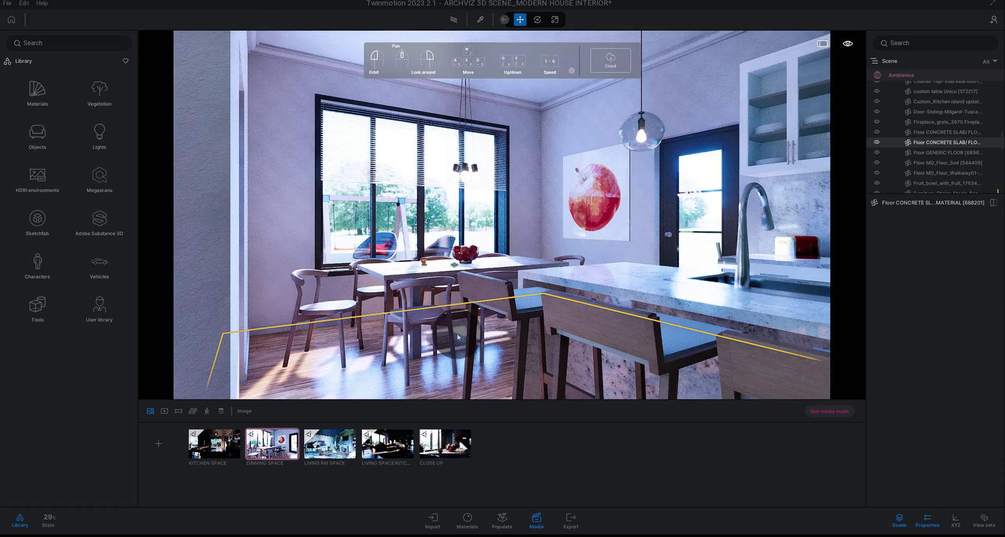
right_click_drag(456, 334, 457, 351)
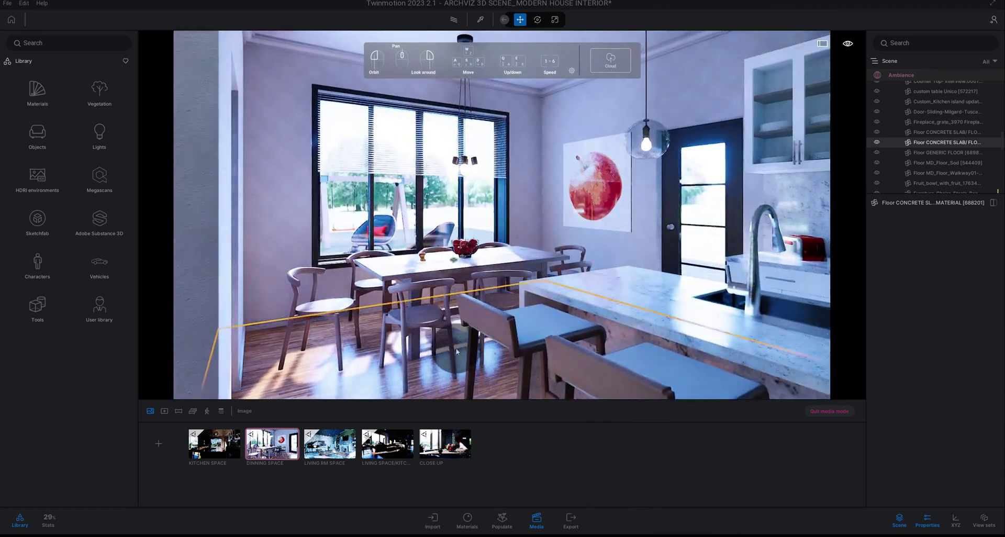
scroll(457, 351, "up", 5)
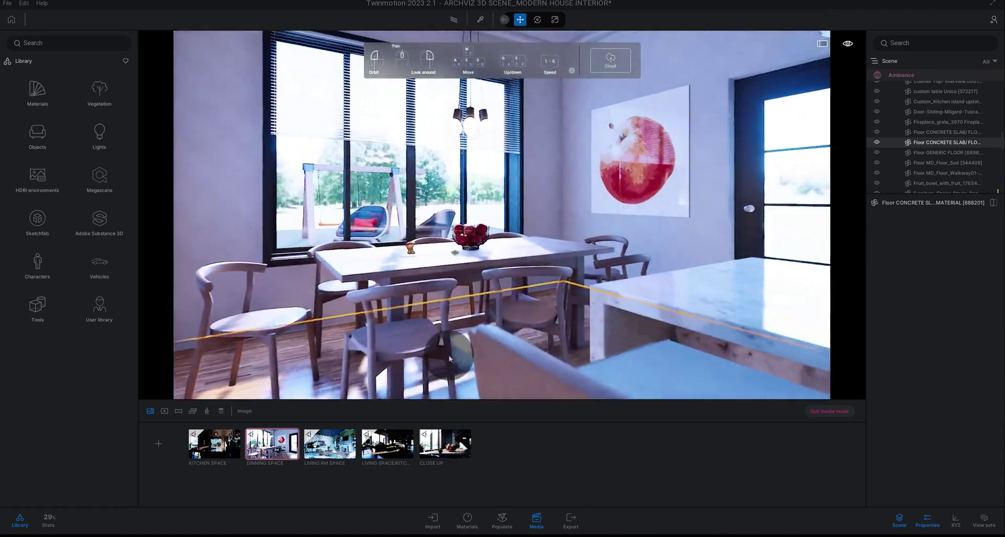
scroll(449, 359, "up", 5)
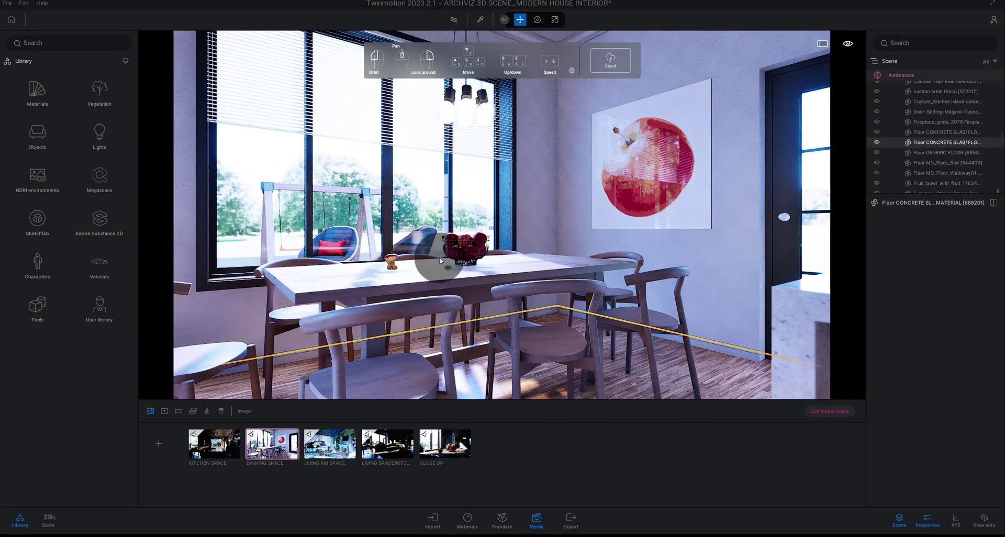
Step: Select the DINNING SPACE image and set its Global illumination to Standard
left_click(282, 450)
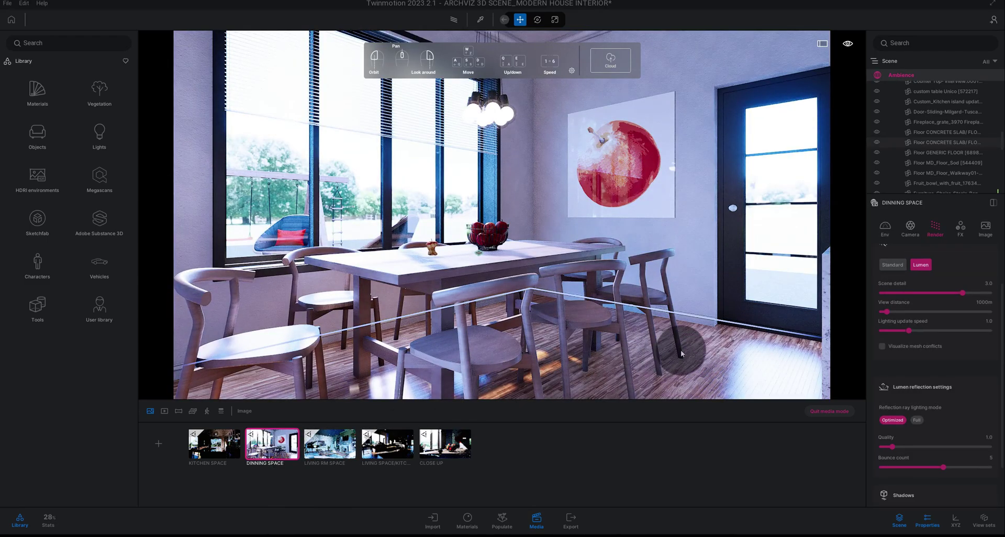
left_click(892, 264)
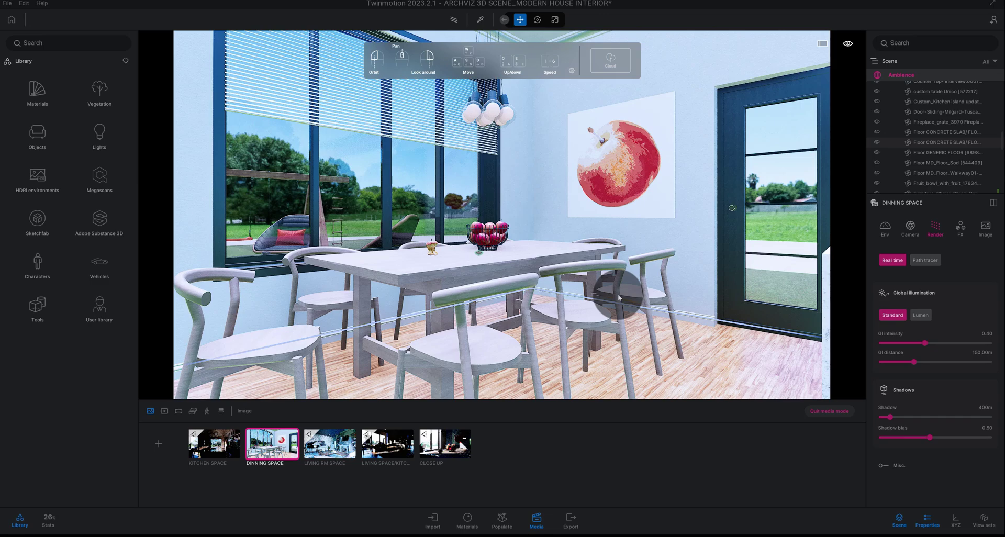
left_click(696, 351)
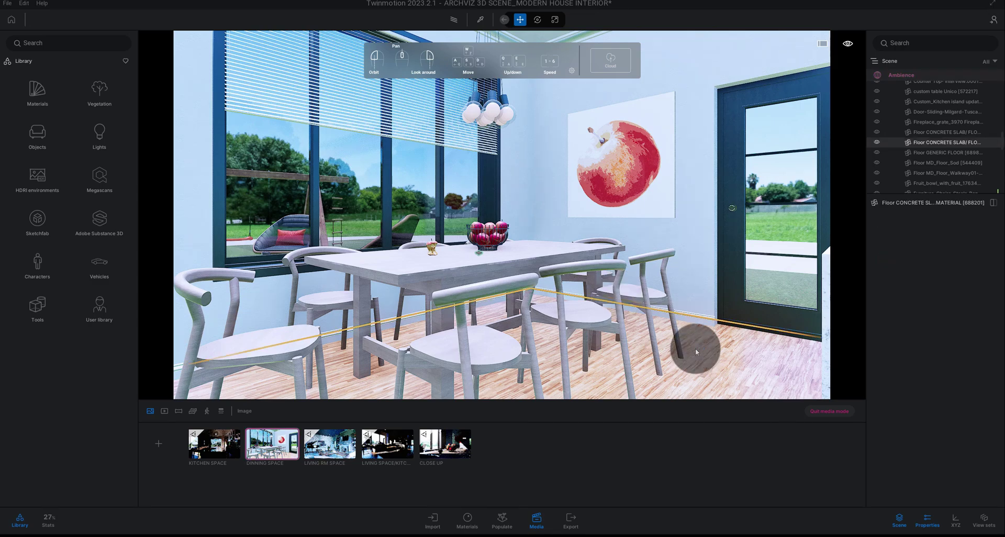
scroll(695, 349, "down", 2)
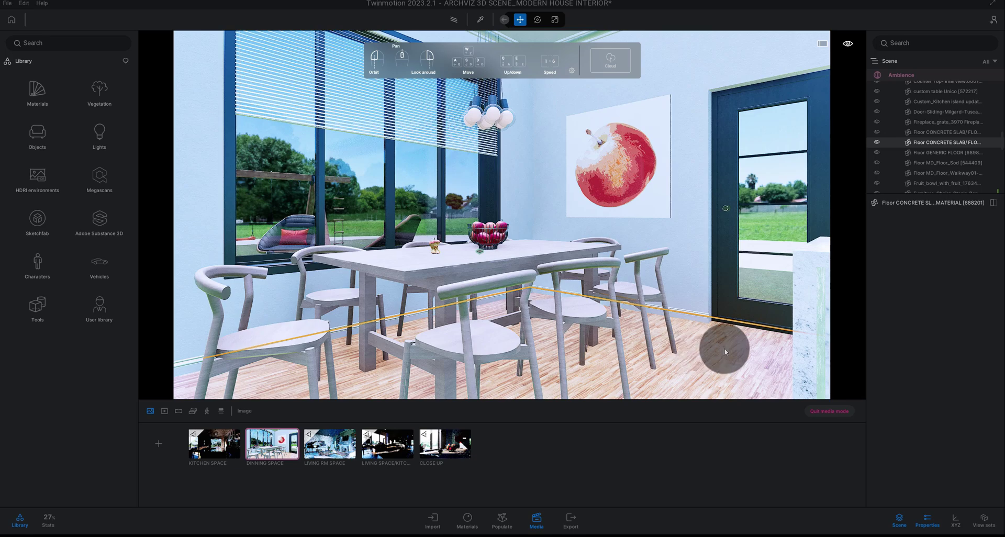
left_click(278, 451)
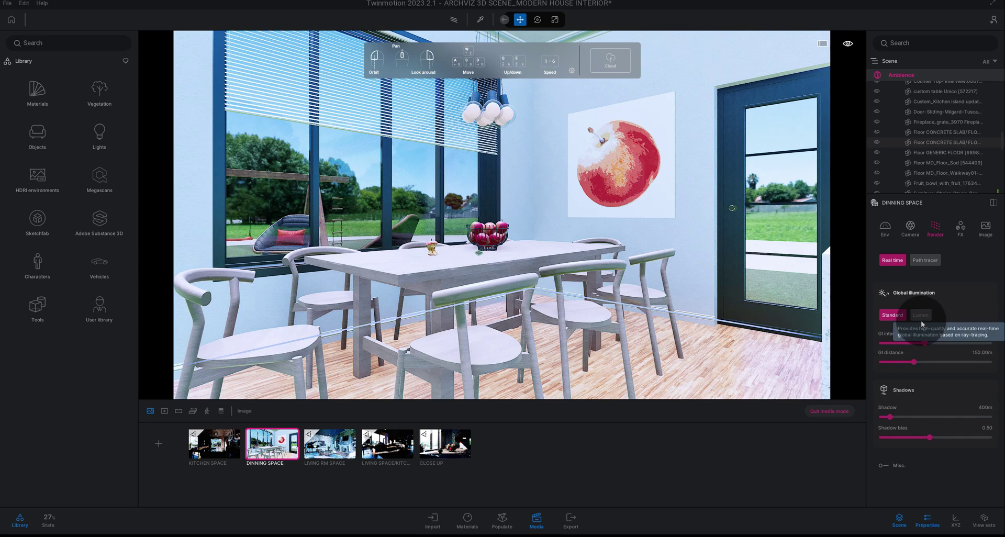
Step: Choose Lumen under Render > Global illumination for the DINNING SPACE shot
left_click(921, 316)
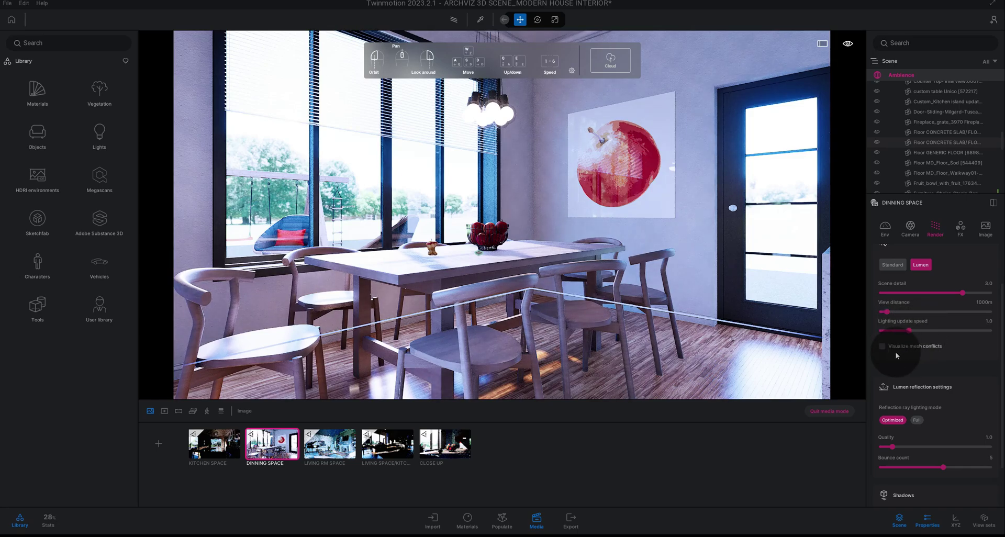
mouse_move(882, 346)
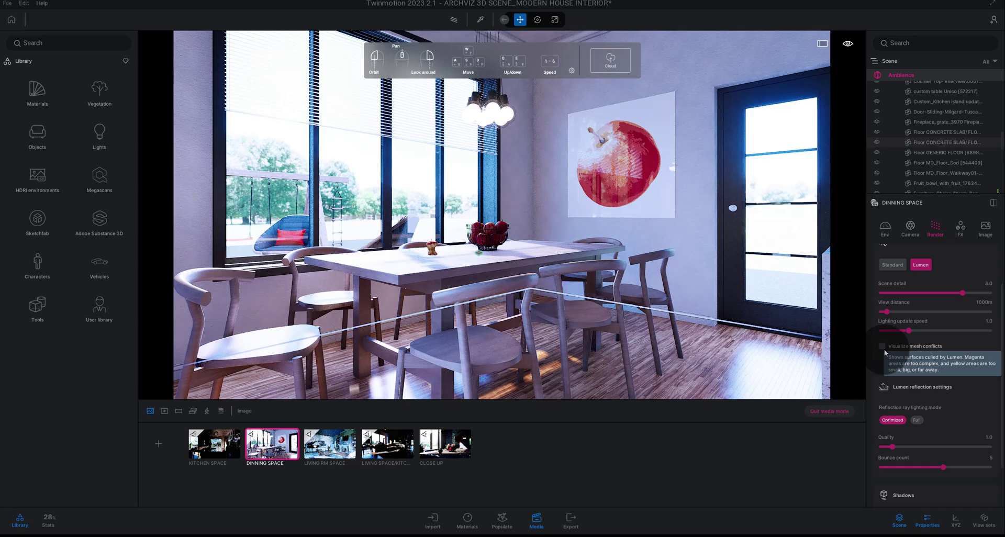
left_click(884, 349)
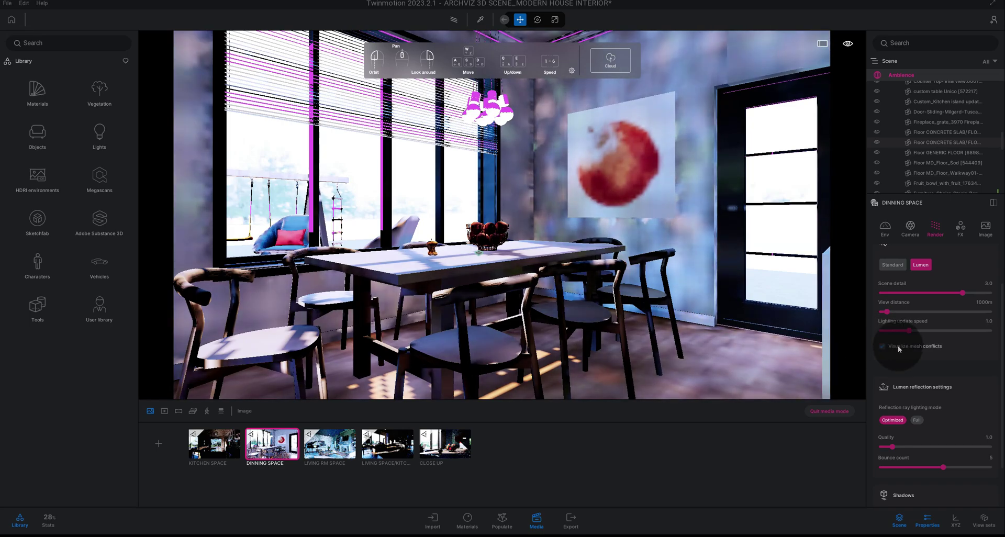
left_click(884, 346)
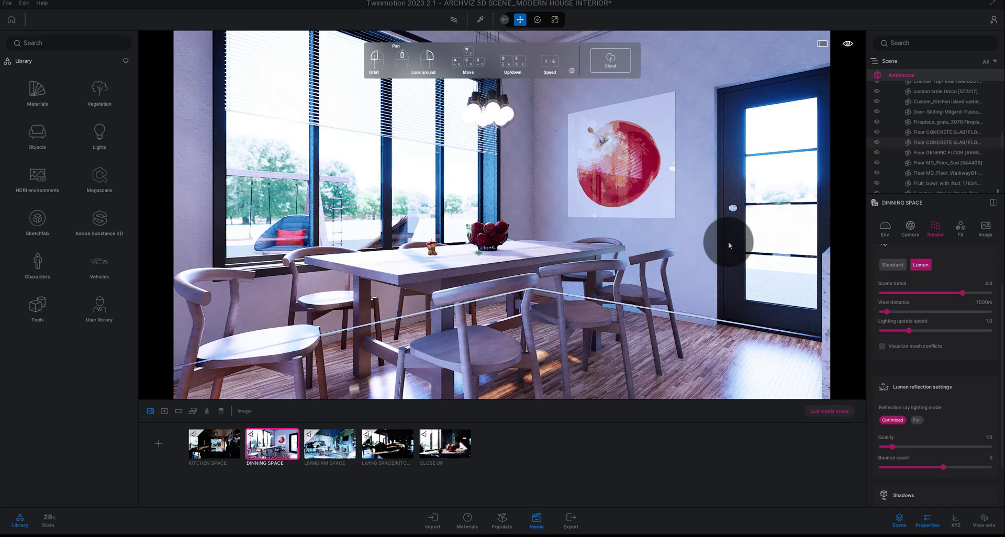
Step: Set reflection ray lighting to Full, reflection quality 3 and bounce count 8
scroll(926, 340, "down", 2)
scroll(937, 341, "down", 1)
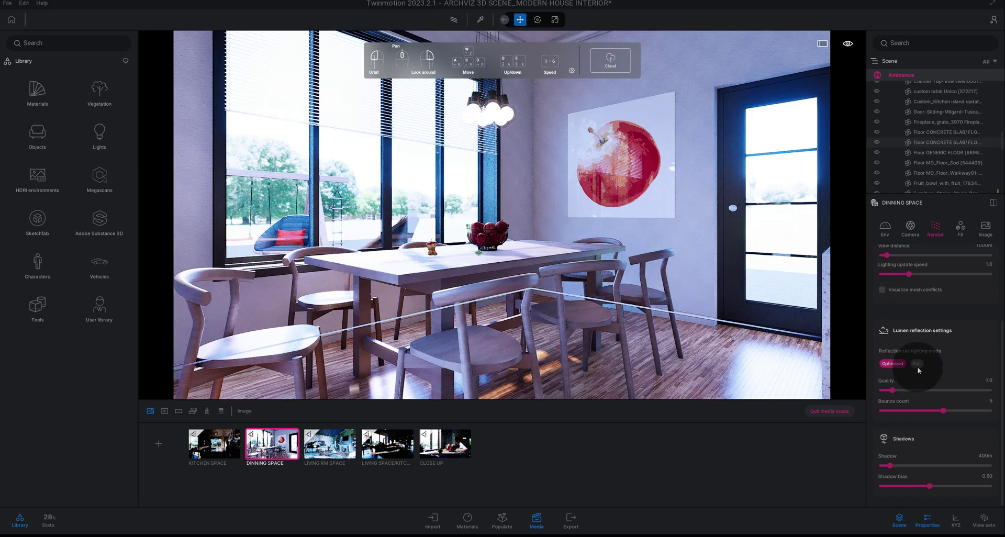
left_click(916, 366)
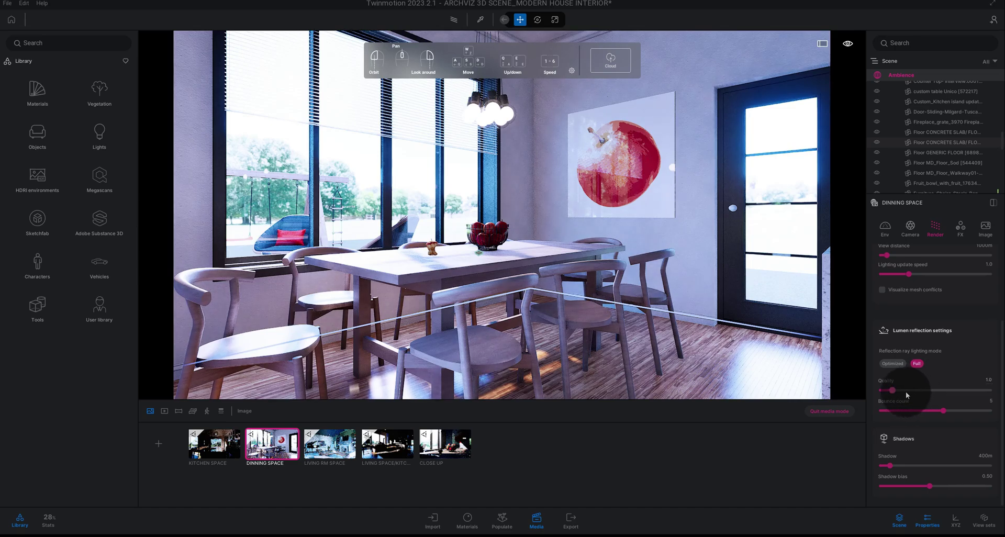
left_click(987, 380)
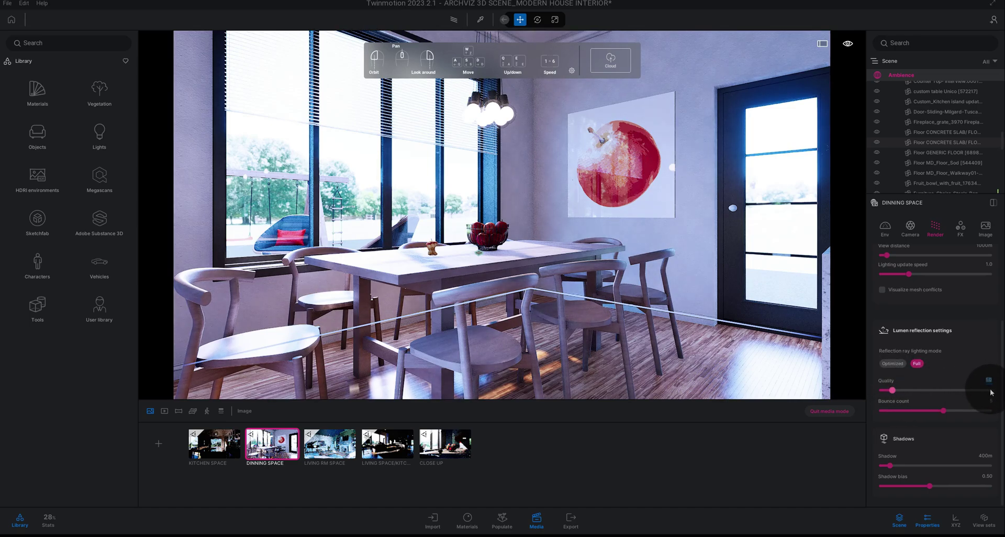
type("3")
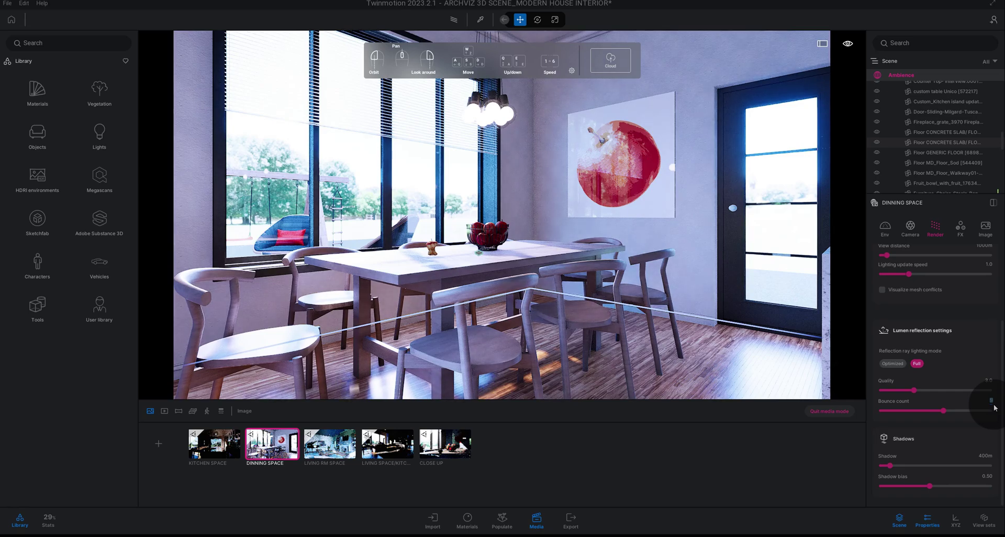
type("8")
key("Return")
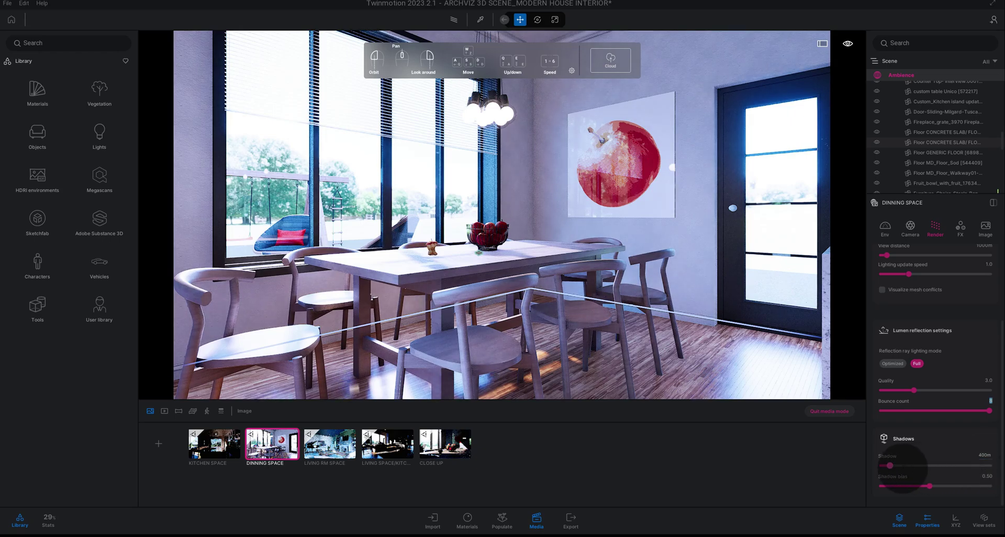
Step: Raise the Shadows distance slider, then enter an exact shadow distance of 500m
left_click_drag(891, 466, 913, 465)
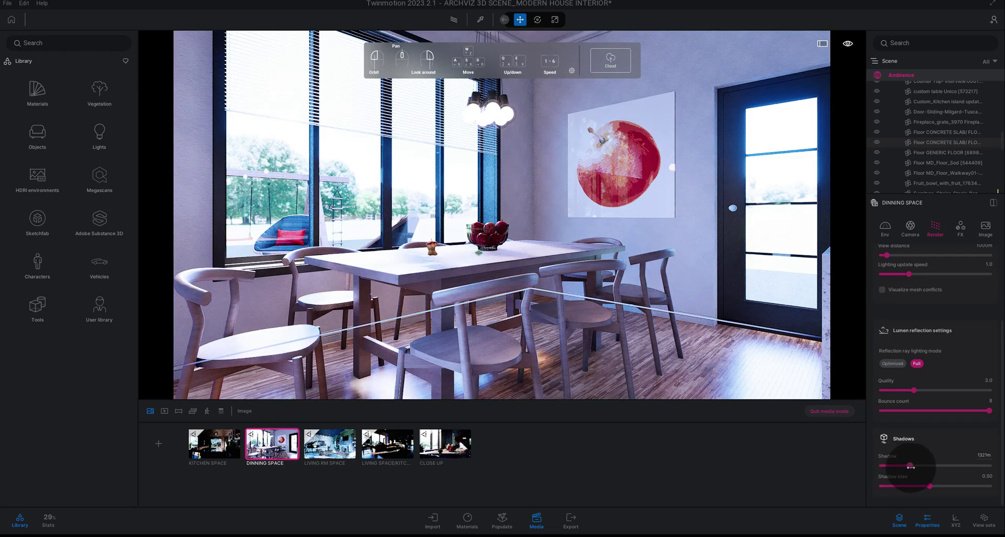
left_click(984, 454)
type("5")
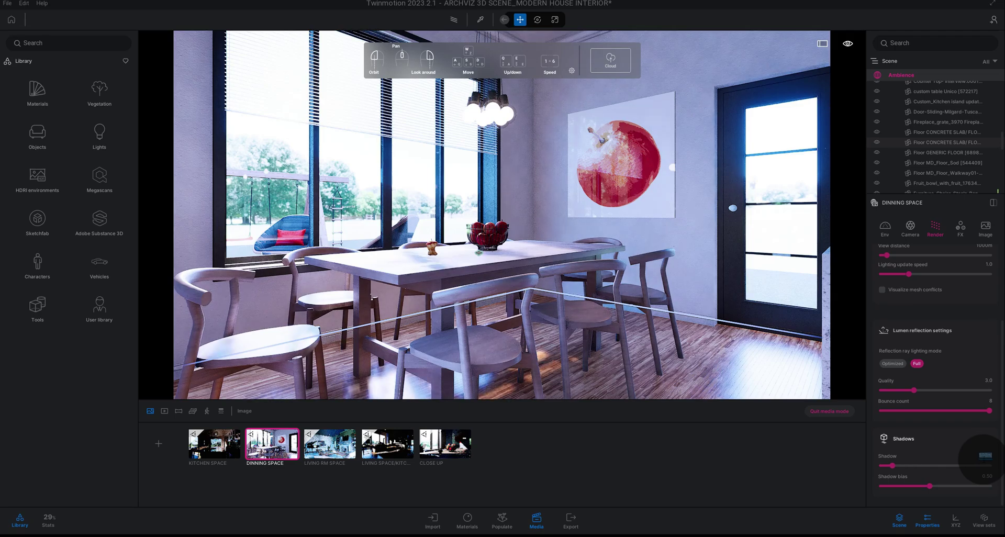
type("00")
key("Return")
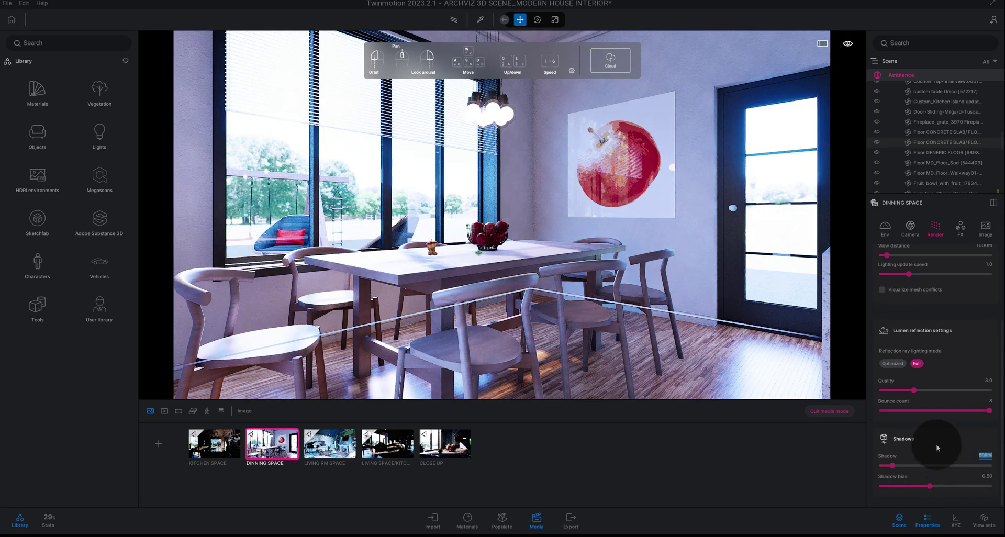
scroll(941, 356, "up", 4)
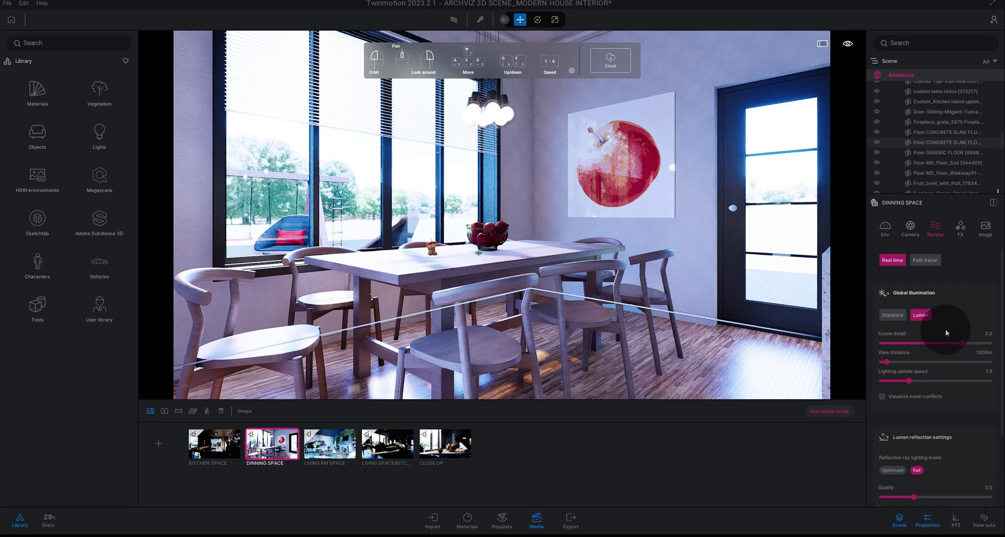
Step: Show FX color grading, check the 60% Contrast value, and browse the Filter preset list
left_click(960, 234)
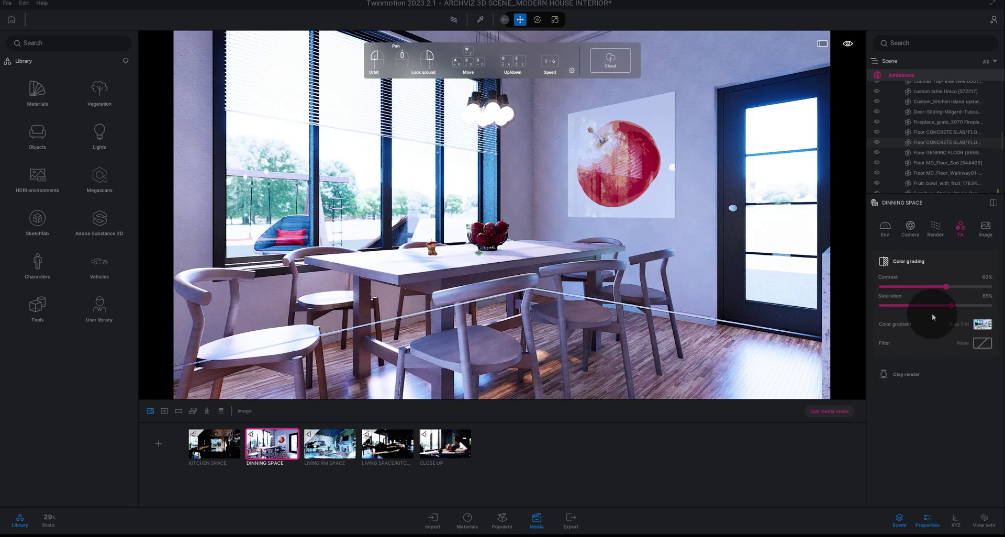
left_click(985, 278)
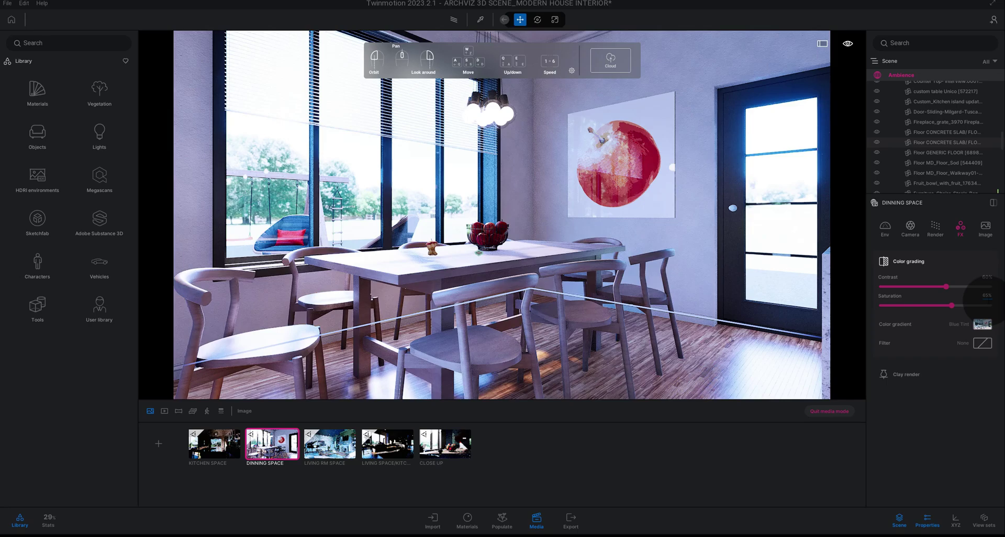
left_click(973, 346)
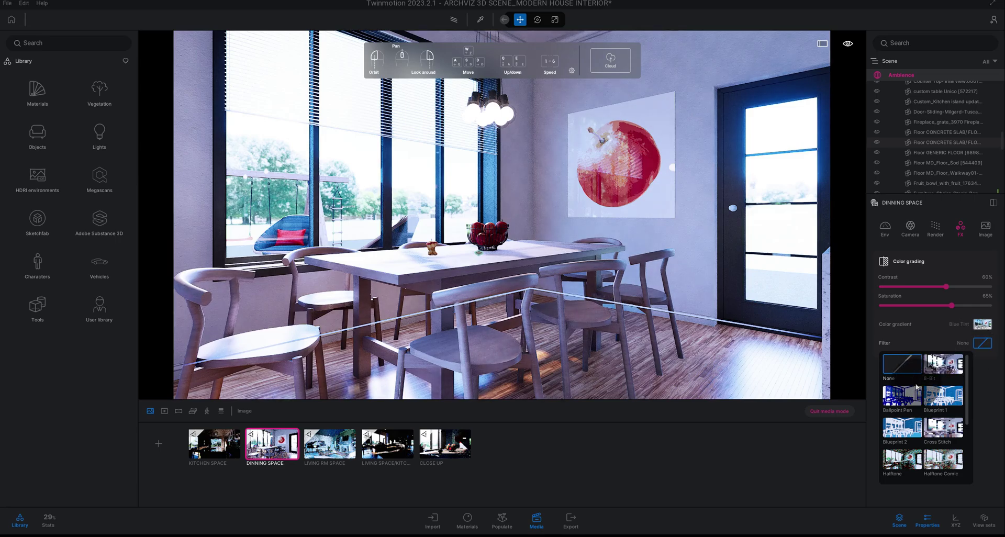
scroll(916, 386, "down", 2)
scroll(916, 386, "down", 2)
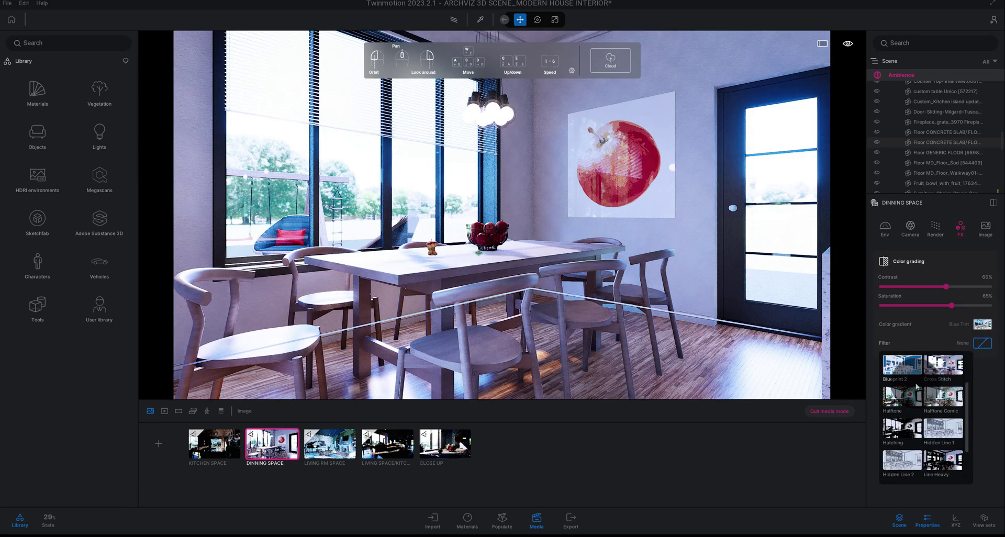
scroll(916, 386, "down", 2)
scroll(916, 386, "down", 2)
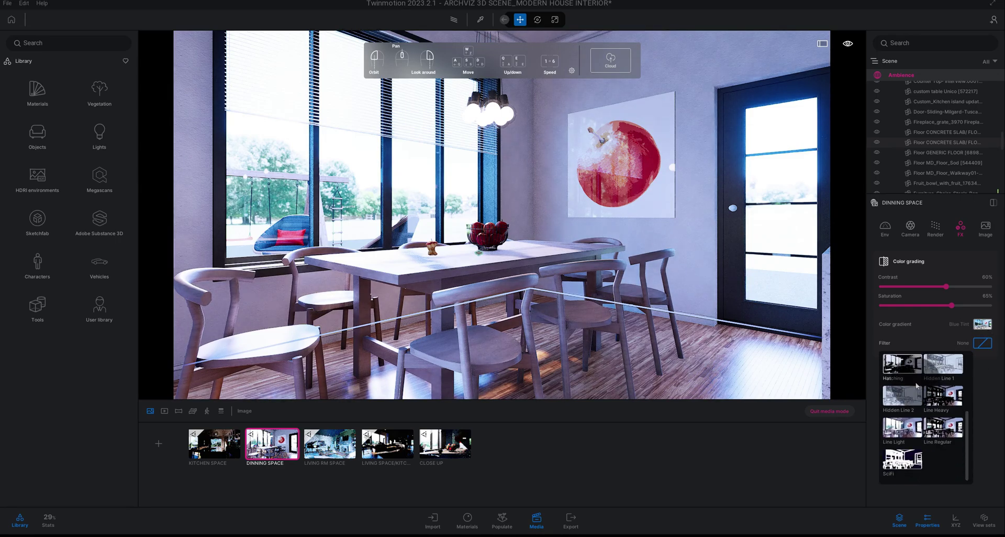
Step: Leave the filter at None and disable depth of field in the Camera settings
left_click(988, 385)
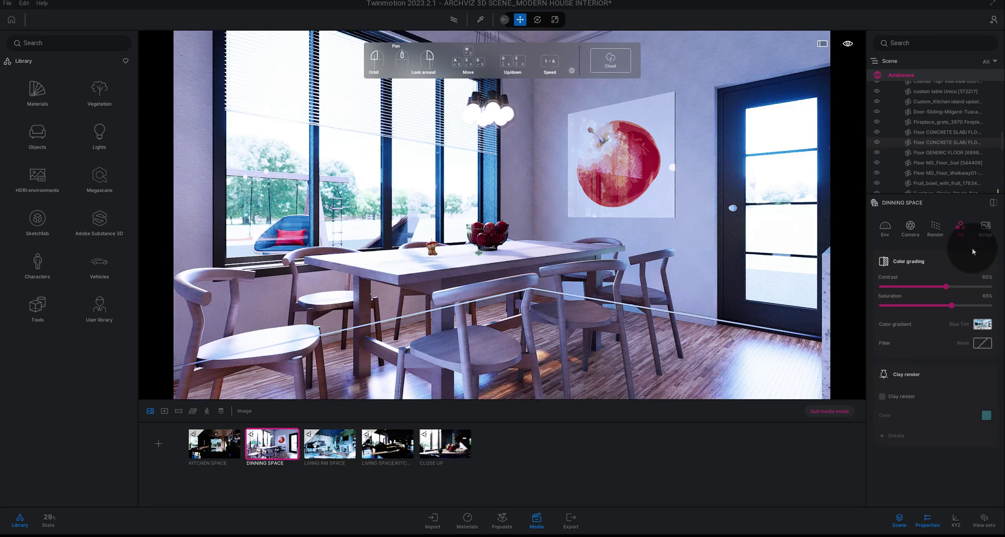
left_click(937, 233)
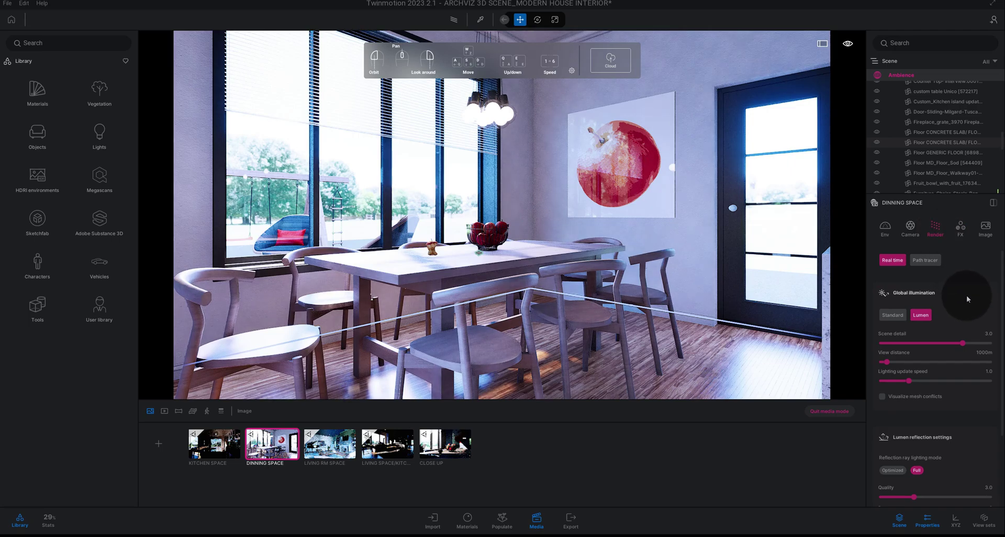
left_click(915, 230)
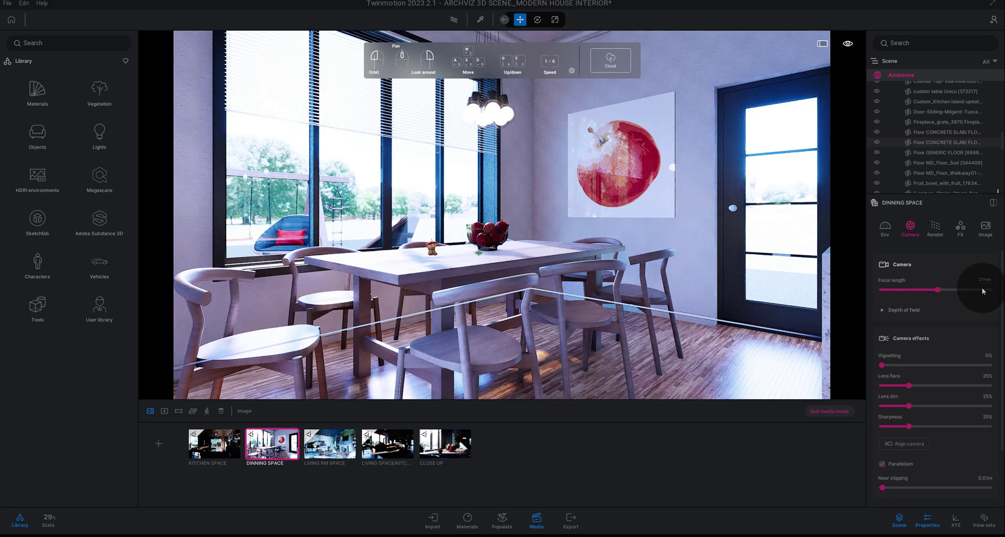
left_click(933, 311)
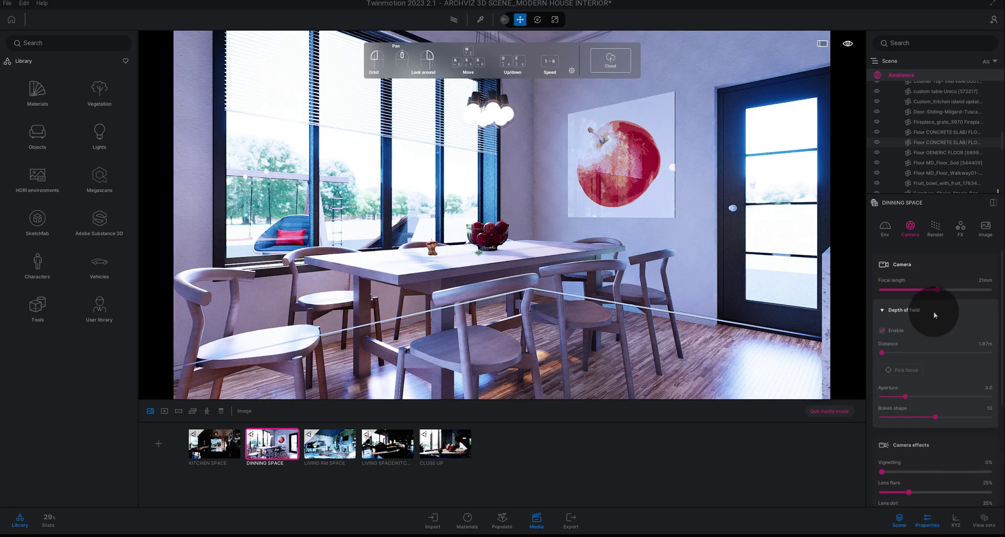
left_click(933, 312)
left_click(933, 312)
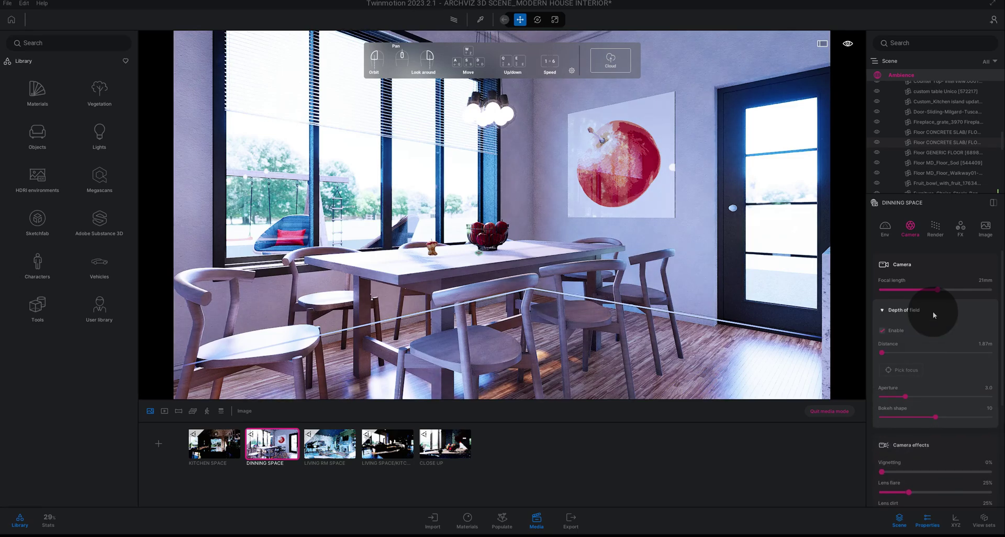
left_click(882, 330)
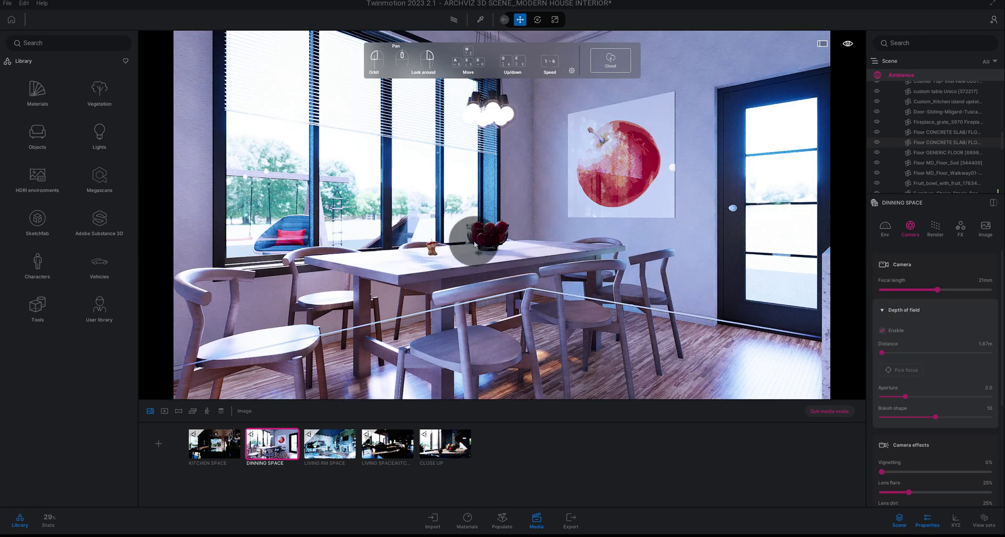
left_click(882, 313)
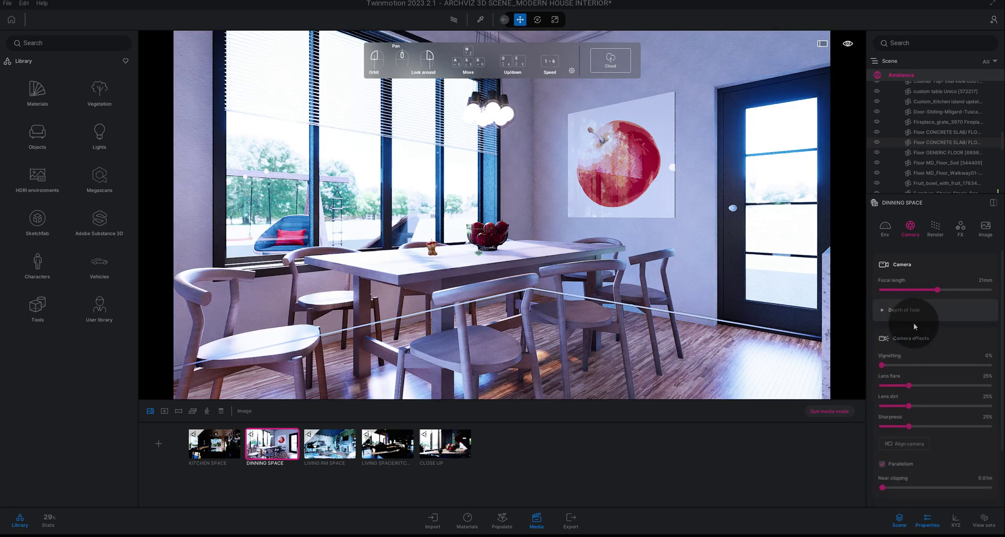
Step: Clear the Sharpness value under Camera effects to enter a new one
scroll(924, 360, "down", 2)
scroll(919, 351, "down", 1)
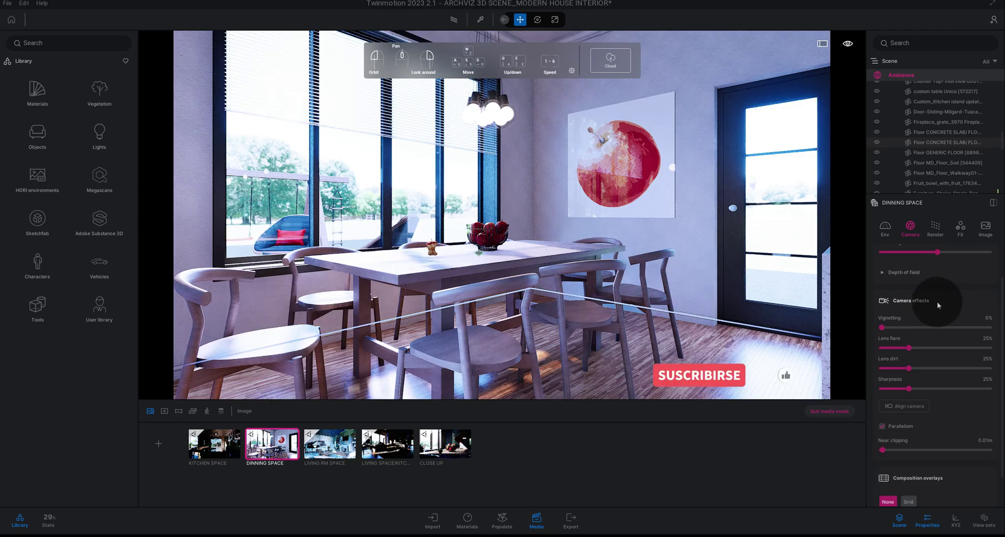
scroll(937, 301, "down", 1)
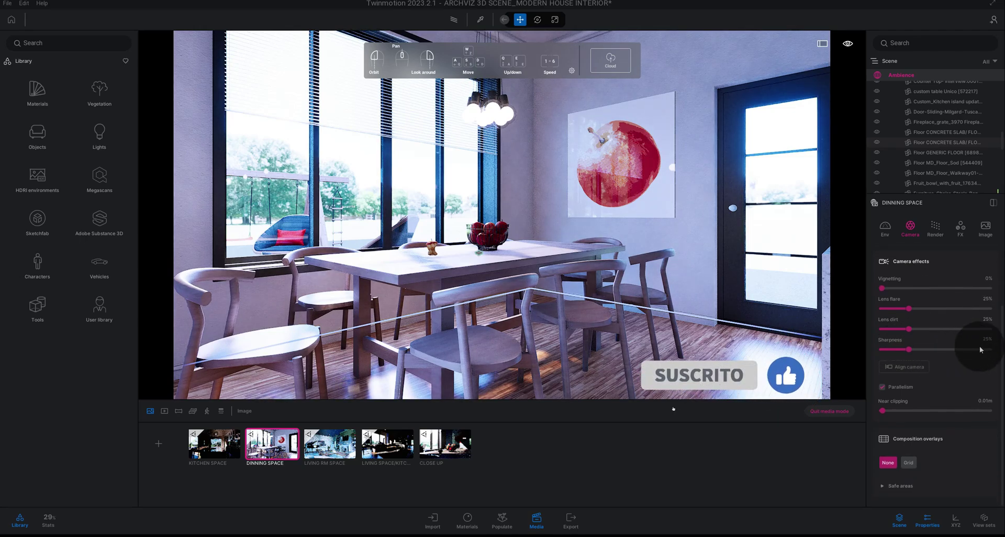
key("BackSpace")
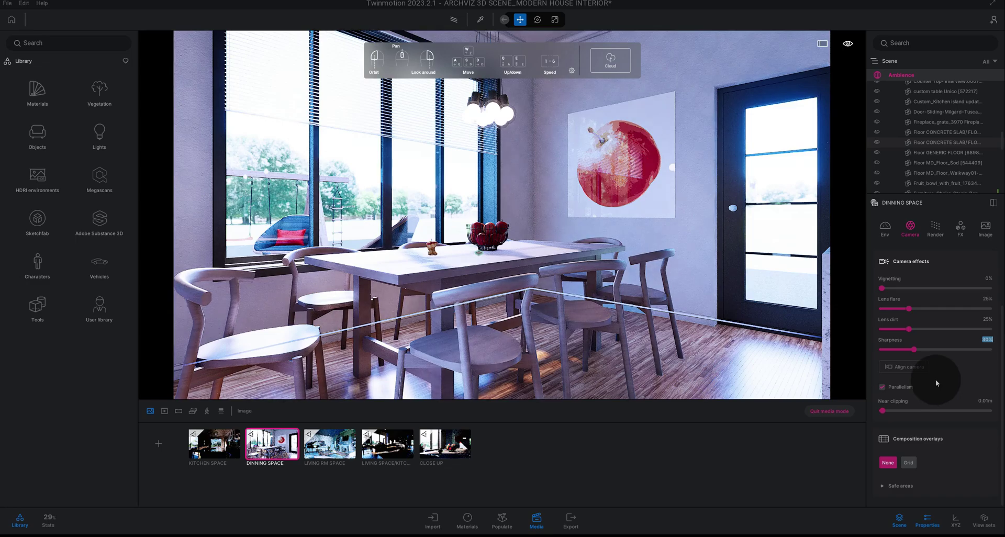
scroll(934, 407, "up", 1)
scroll(934, 404, "up", 1)
scroll(933, 400, "up", 1)
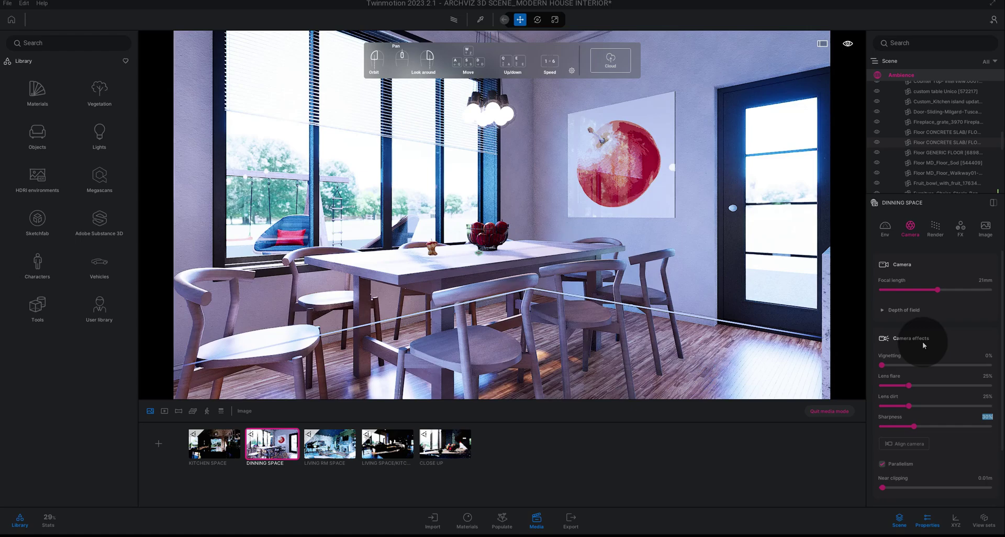
Step: Review the environment's global lighting details, exposure, weather and location settings
left_click(892, 235)
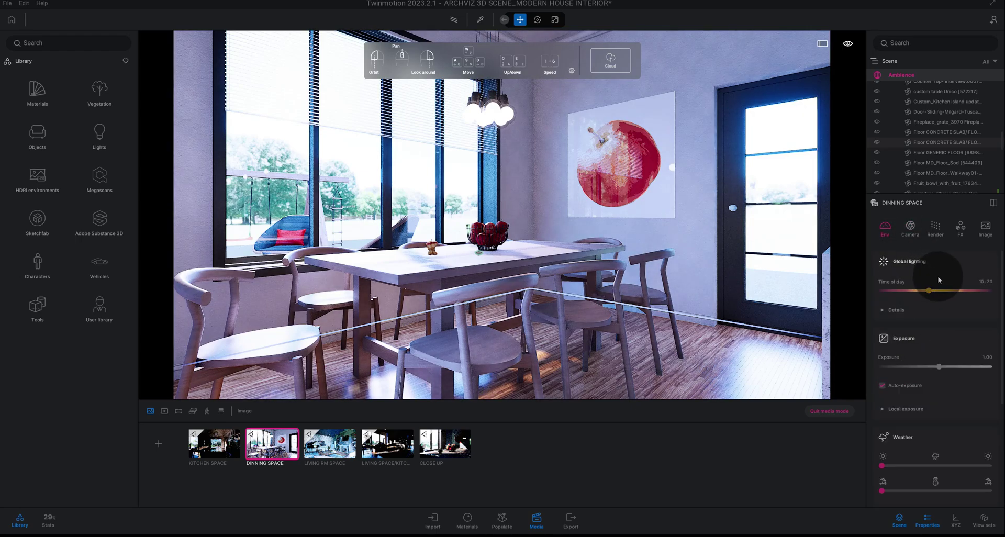
left_click(895, 310)
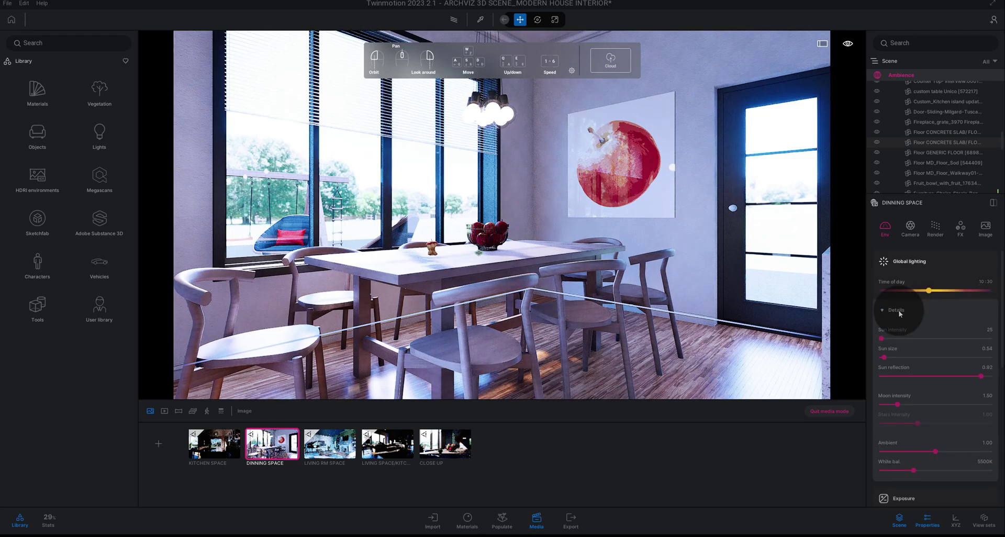
left_click(896, 310)
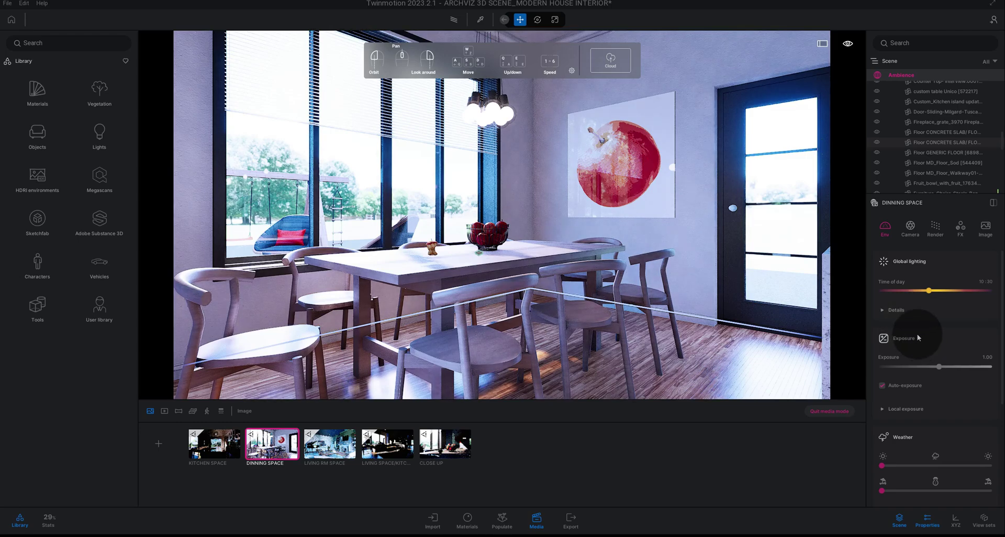
scroll(928, 346, "down", 1)
scroll(928, 347, "down", 2)
scroll(928, 345, "down", 2)
scroll(928, 344, "down", 1)
scroll(925, 362, "down", 3)
scroll(925, 361, "down", 3)
scroll(925, 361, "down", 3)
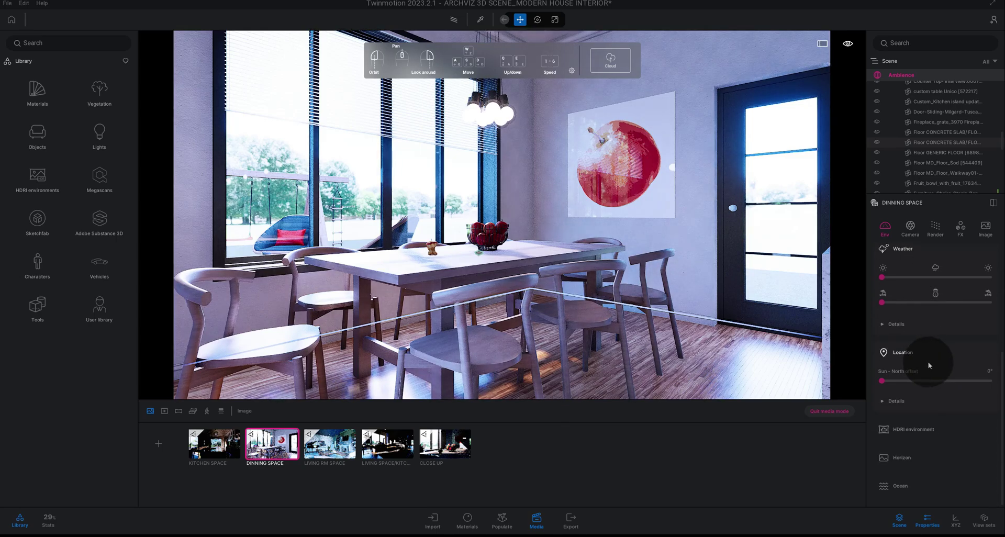
Step: Return to the top of the environment panel and back to the Render settings
scroll(925, 357, "up", 3)
scroll(889, 267, "up", 2)
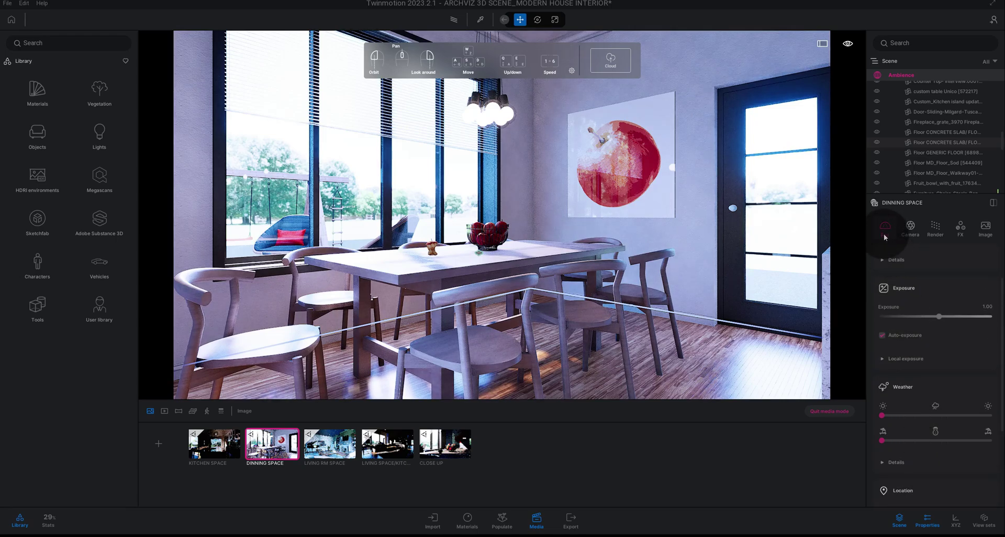
scroll(899, 277, "up", 2)
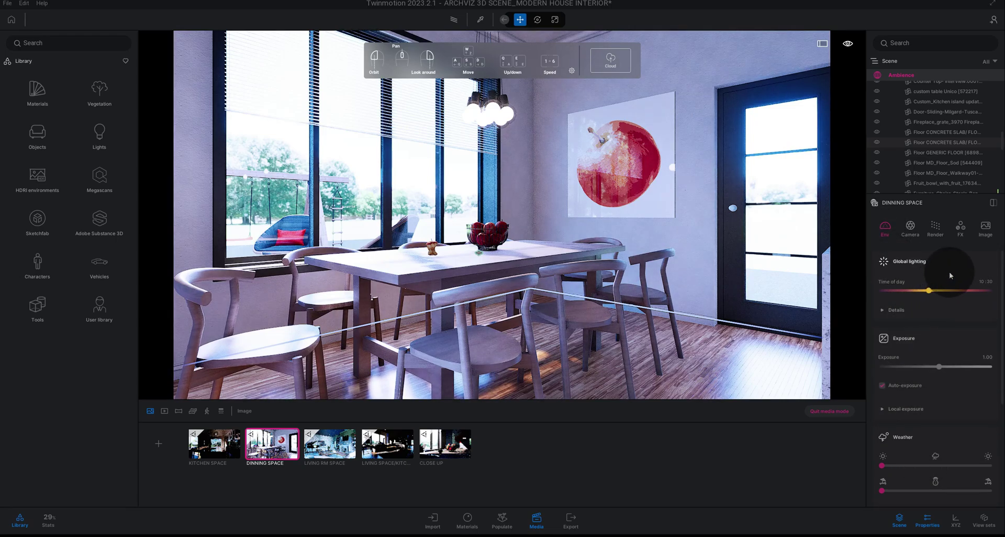
left_click(917, 235)
left_click(930, 236)
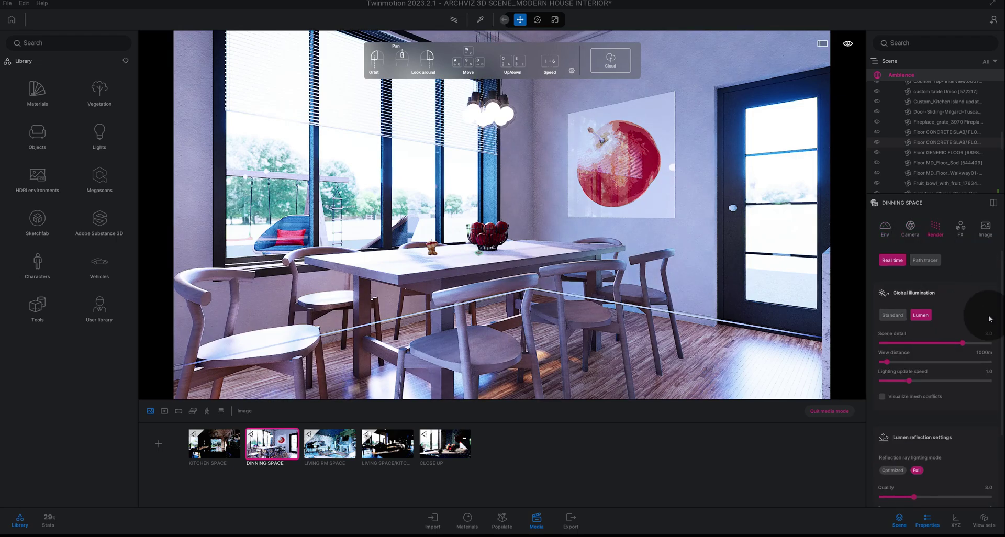